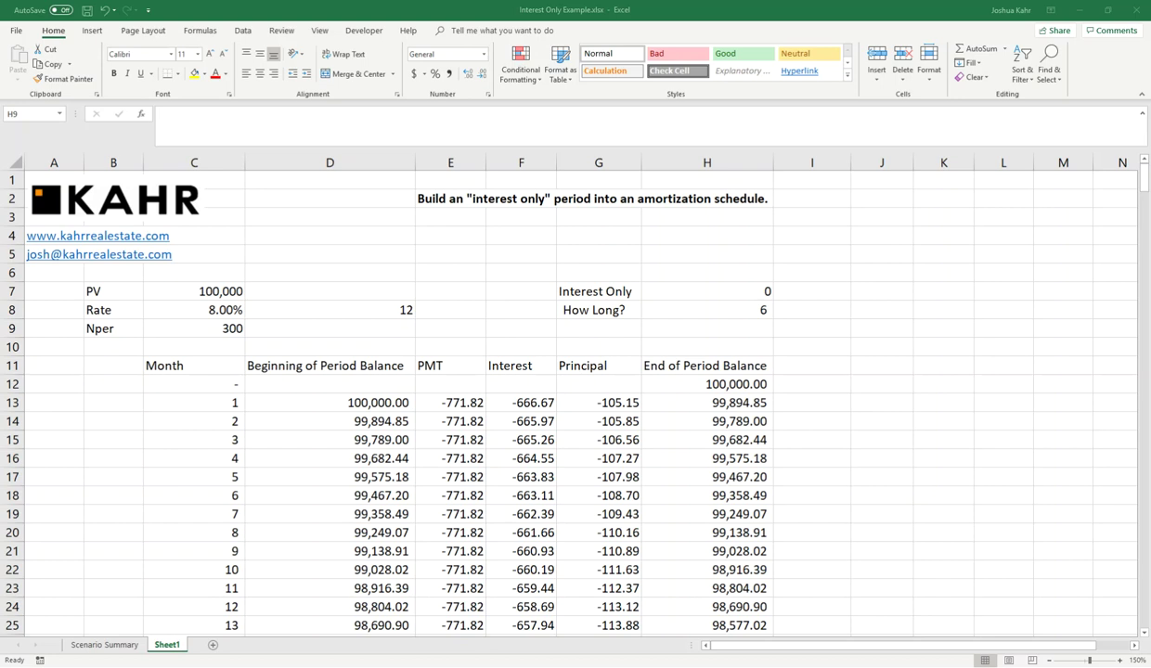
# - Point out the loan inputs: the amount, 8.00% rate, 300-period term, Interest Only and How Long?
pyautogui.moveTo(283, 284); pyautogui.dragTo(205, 306)
pyautogui.click(206, 307)
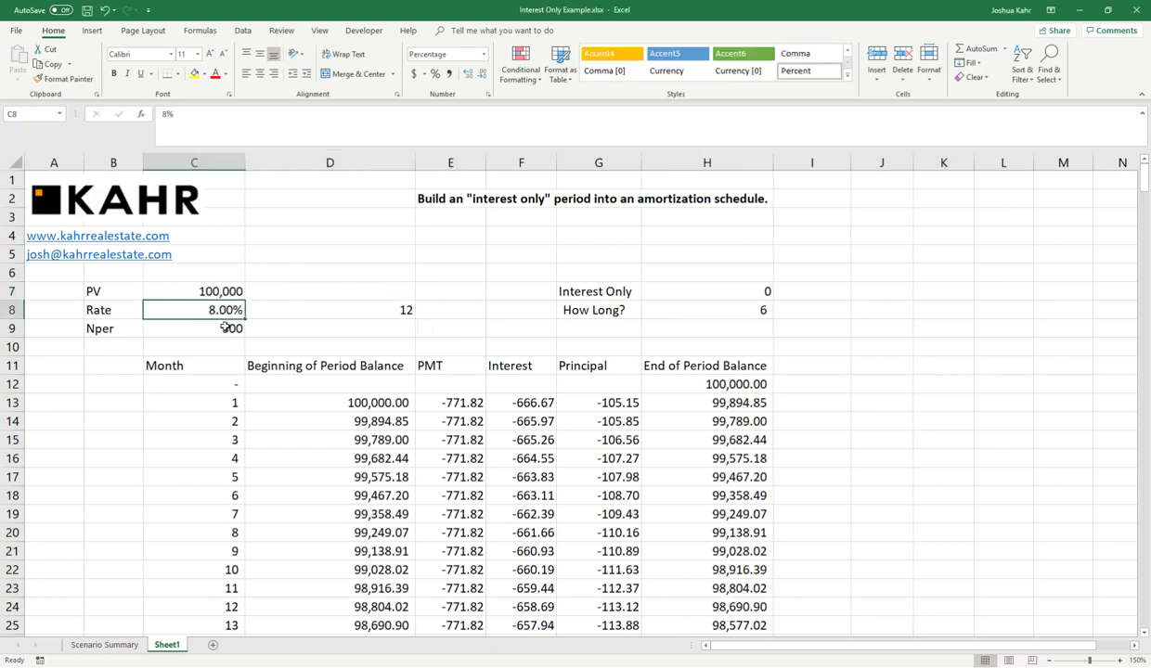
pyautogui.click(225, 326)
pyautogui.moveTo(796, 293); pyautogui.dragTo(630, 290)
pyautogui.moveTo(798, 309); pyautogui.dragTo(596, 300)
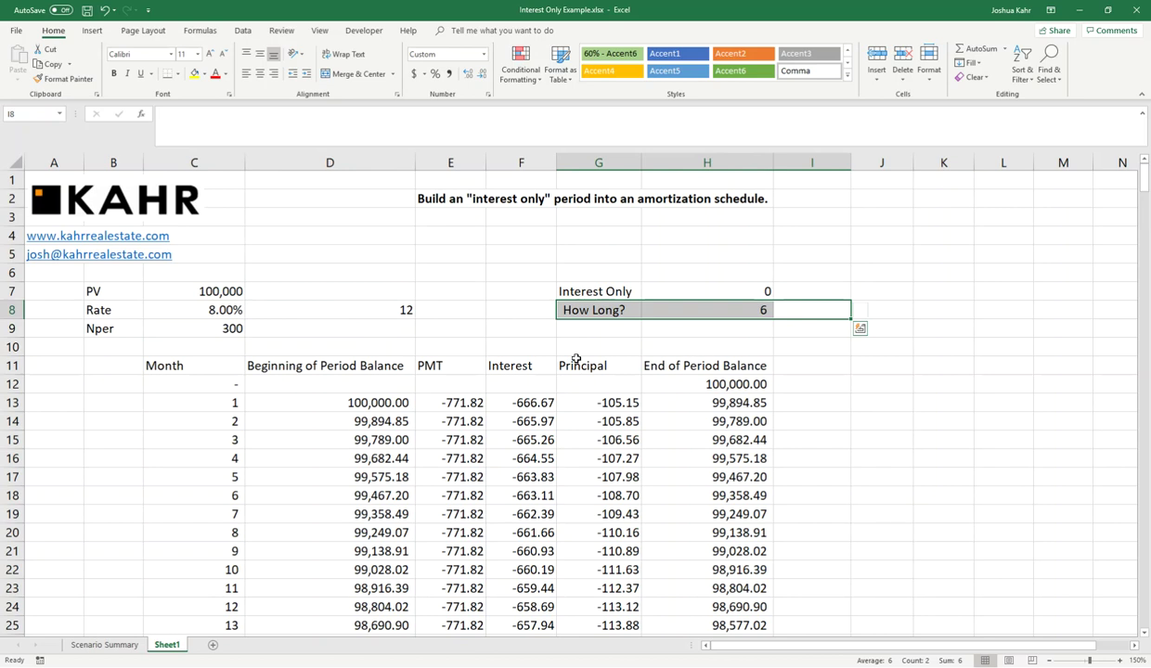
# - Inspect the first beginning balance and month-1 PMT formulas without changing them
pyautogui.click(390, 401)
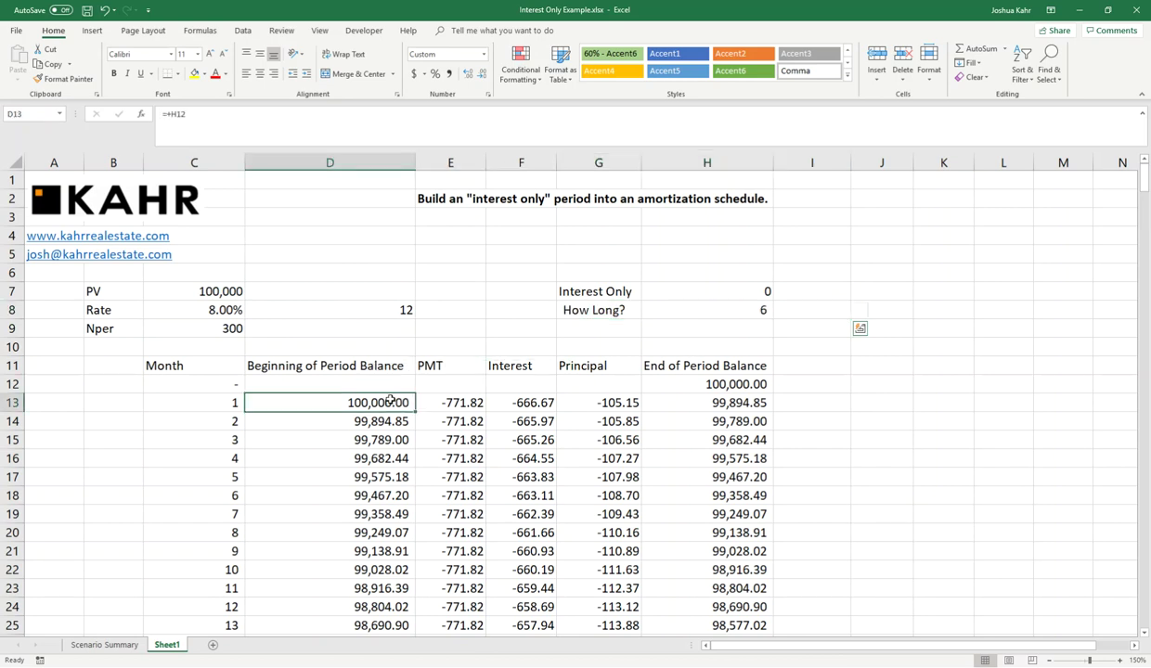
pyautogui.click(453, 404)
pyautogui.press('F2')
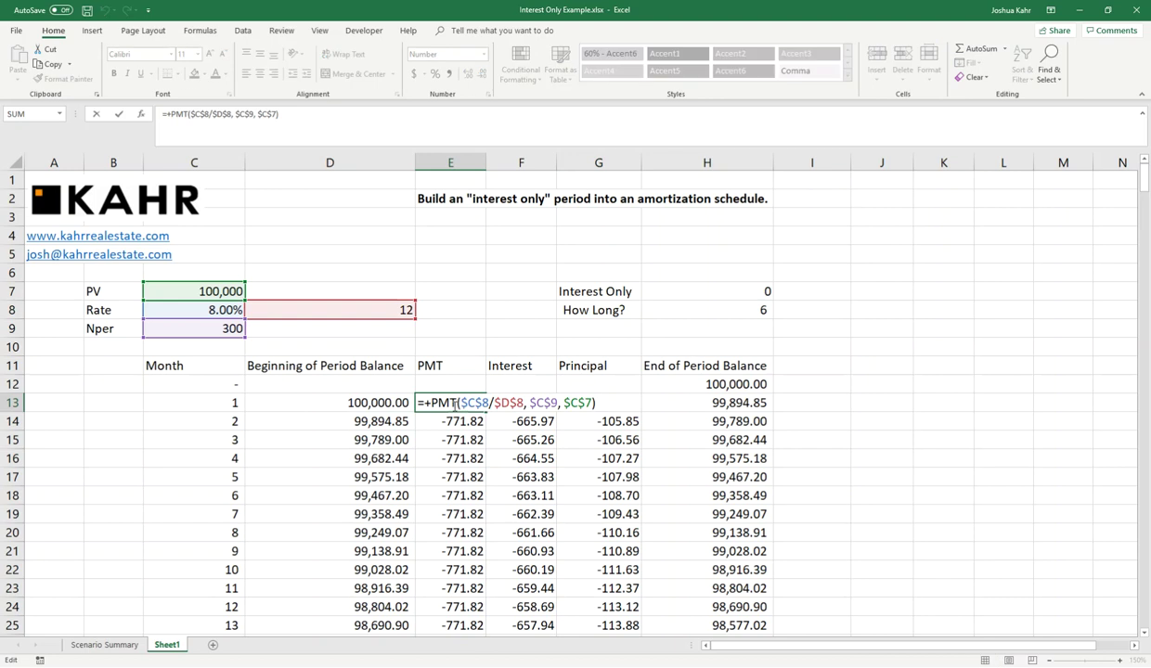
pyautogui.click(474, 403)
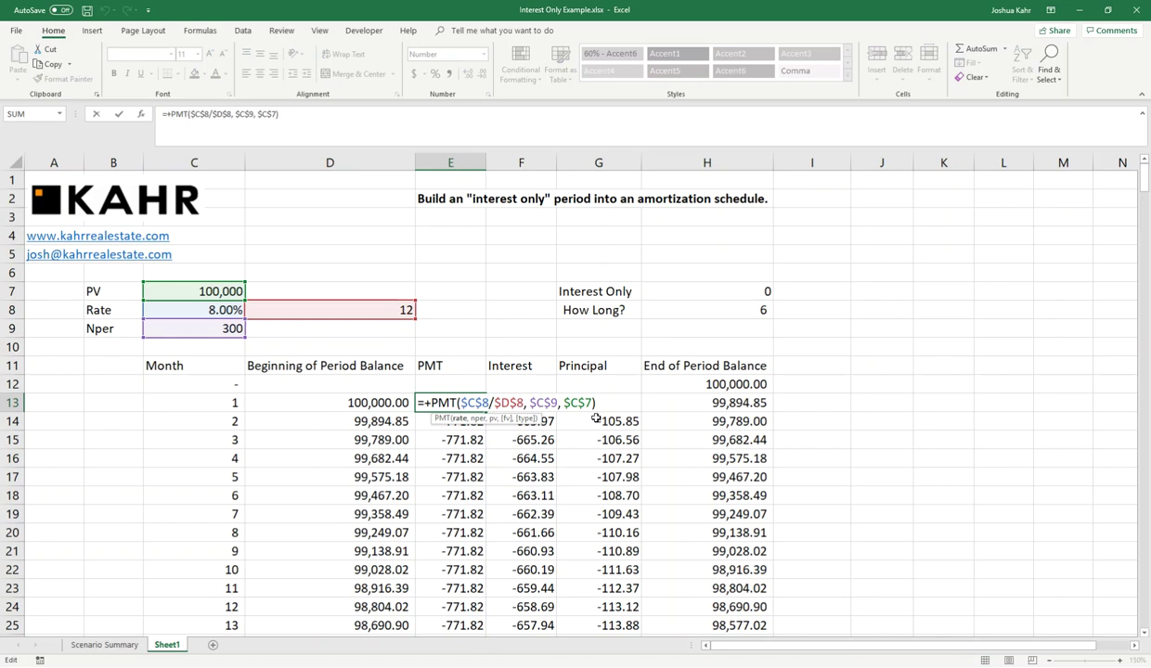
pyautogui.press('Escape')
# - Review the month-1 interest, principal and ending balance formulas, dismissing the accidental help pane
pyautogui.click(543, 404)
pyautogui.press('F2')
pyautogui.press('F1')
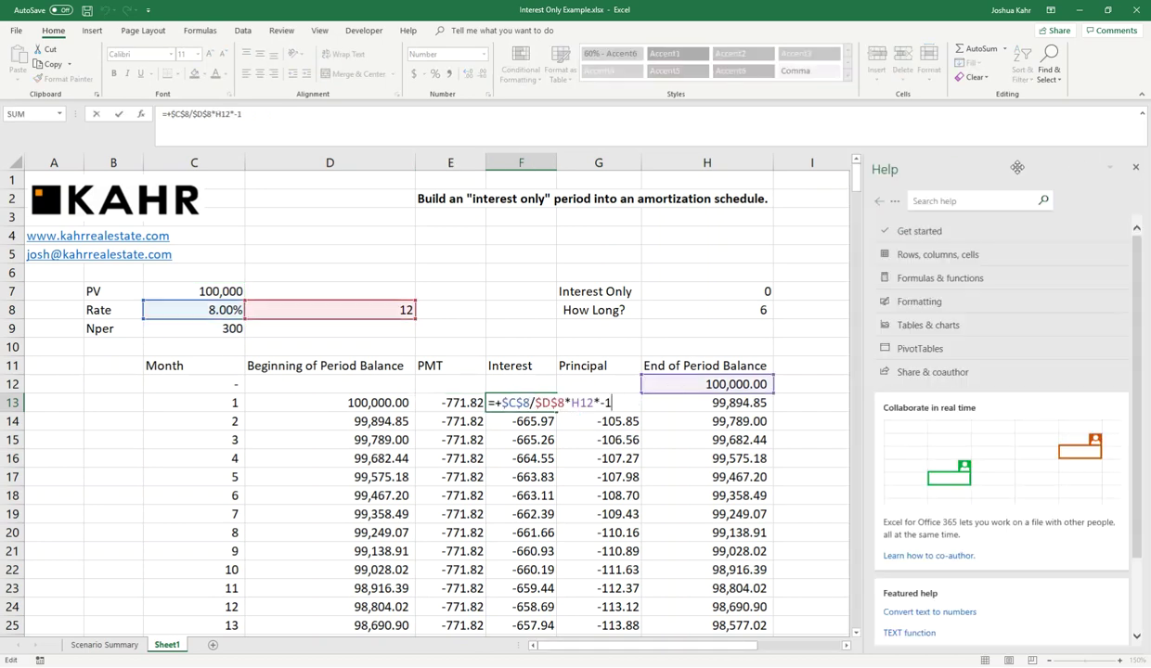
pyautogui.click(1136, 167)
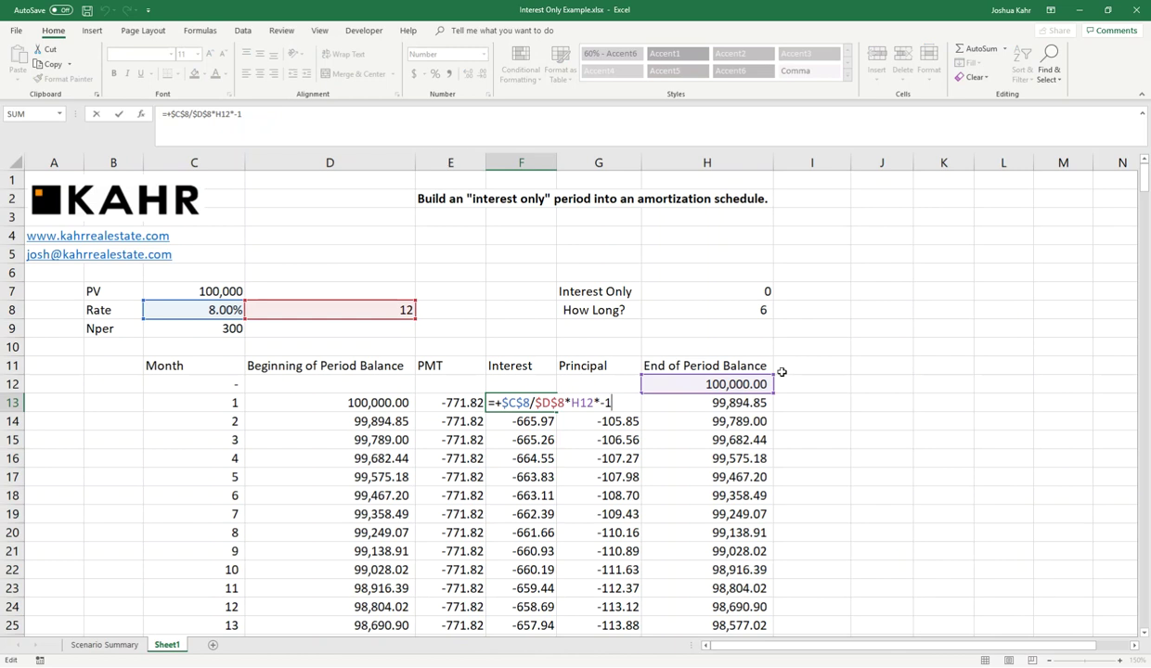
pyautogui.hotkey('ctrl', 'Return')
pyautogui.press('Right')
pyautogui.press('F2')
pyautogui.hotkey('ctrl', 'Return')
pyautogui.press('Right')
pyautogui.press('F2')
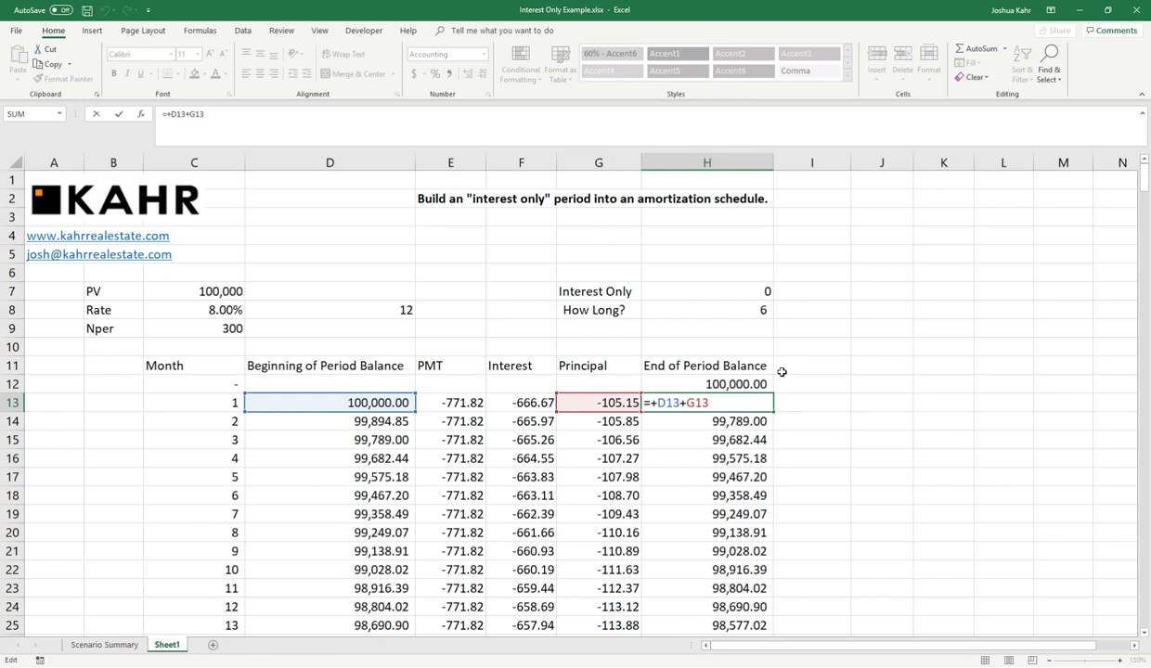
pyautogui.press('Escape')
# - Check that the ending balances reach 0.00 at month 300, and note How Long? is 6
pyautogui.hotkey('ctrl', 'shift', 'Down')
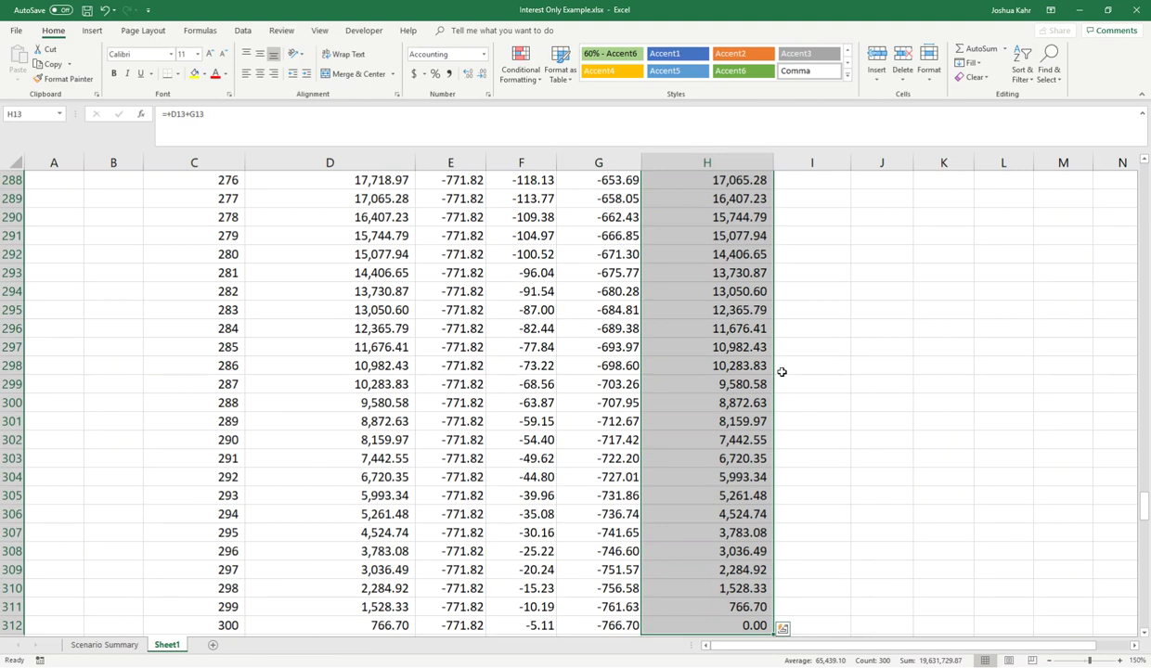
pyautogui.press('Down')
pyautogui.press('Down')
pyautogui.press('Down')
pyautogui.press('Down')
pyautogui.press('Down')
pyautogui.scroll(-20, 781, 372)
pyautogui.scroll(-20, 776, 371)
pyautogui.scroll(-17, 769, 368)
pyautogui.moveTo(790, 298); pyautogui.dragTo(564, 226)
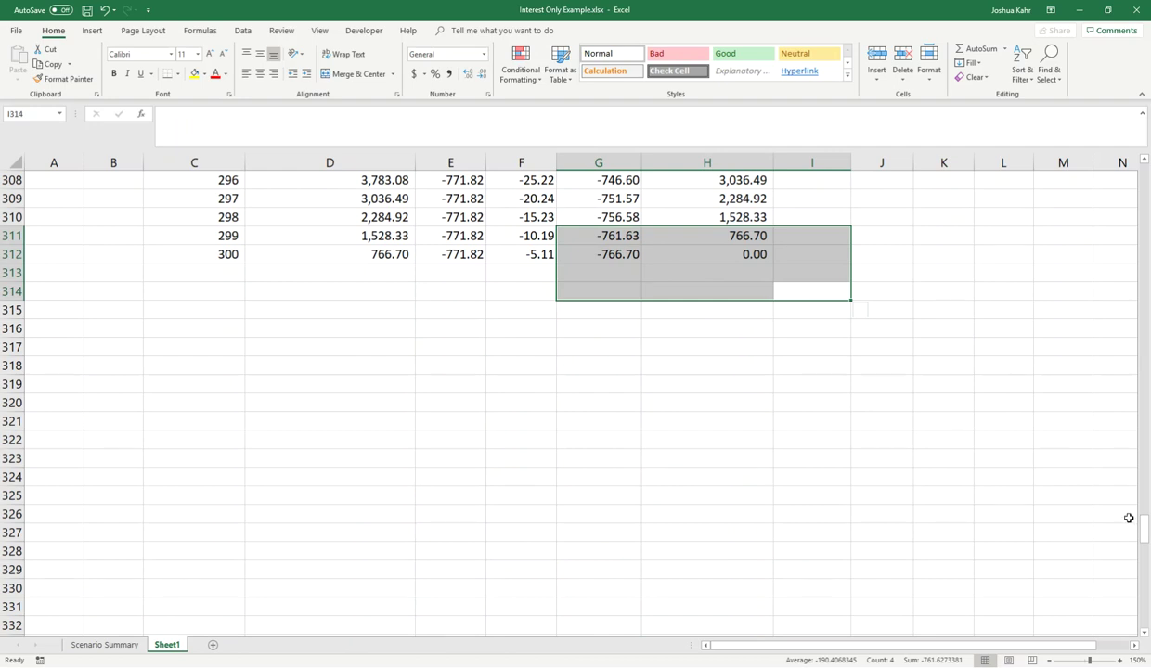
pyautogui.moveTo(1146, 532); pyautogui.dragTo(1082, 153)
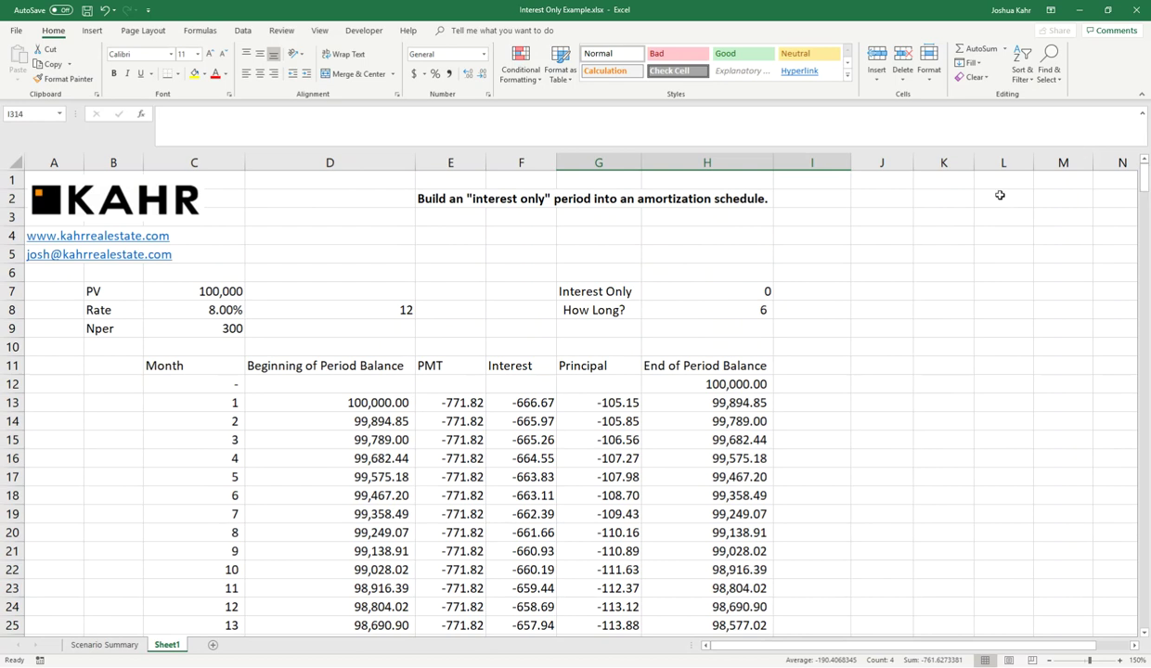
pyautogui.click(700, 308)
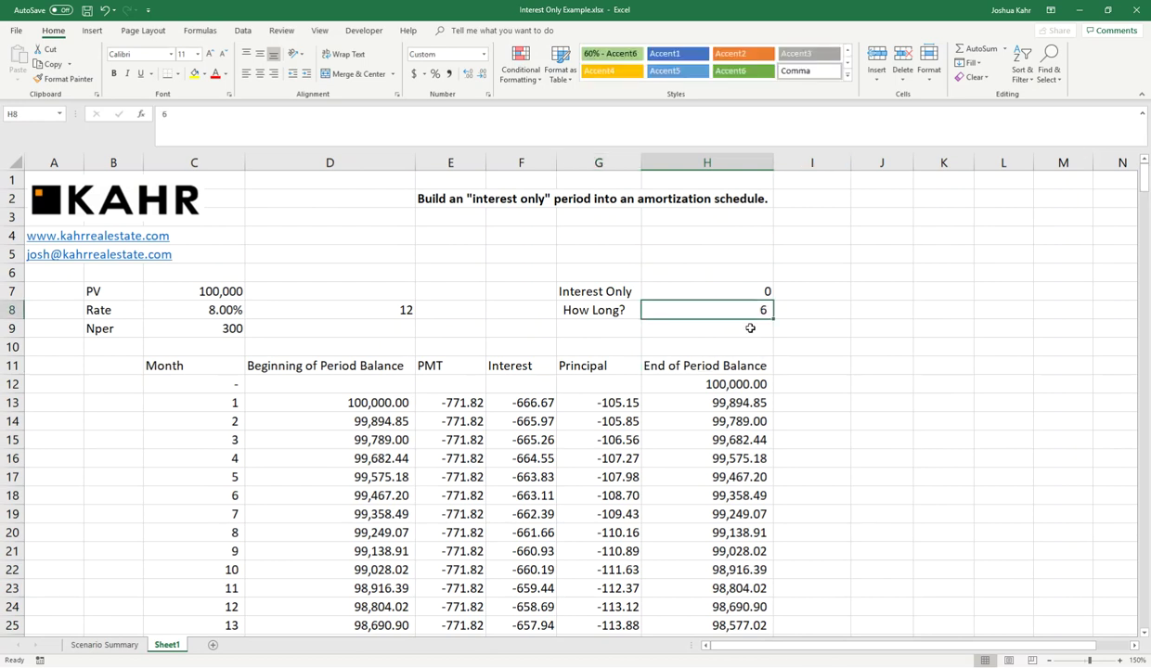
# - In E13, replace the leading plus with IF(AND($H$7, referencing the locked Interest Only switch
pyautogui.click(464, 399)
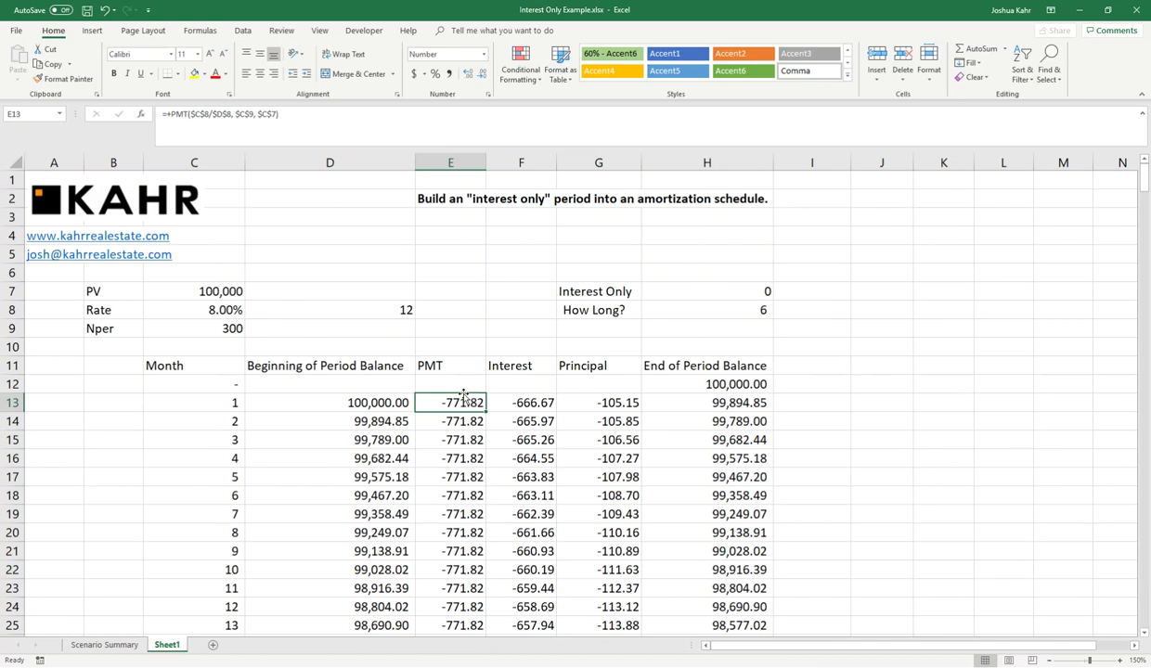
pyautogui.doubleClick(464, 399)
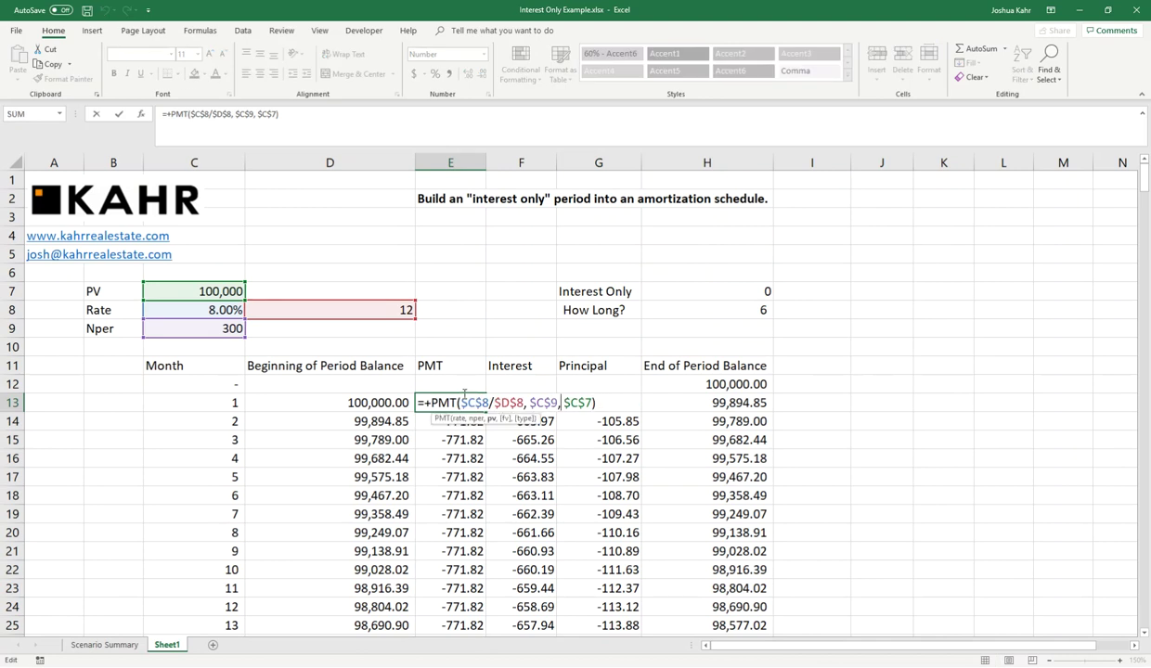
pyautogui.press('Left')
pyautogui.press('Left')
pyautogui.press('Left')
pyautogui.press('Left')
pyautogui.press('Left')
pyautogui.press('Left')
pyautogui.press('Left')
pyautogui.press('Left')
pyautogui.press('Left')
pyautogui.press('Left')
pyautogui.press('Left')
pyautogui.press('Left')
pyautogui.press('Left')
pyautogui.press('Left')
pyautogui.press('Left')
pyautogui.press('Left')
pyautogui.press('Left')
pyautogui.press('Left')
pyautogui.press('Left')
pyautogui.press('Left')
pyautogui.press('Delete')
pyautogui.write('IF(')
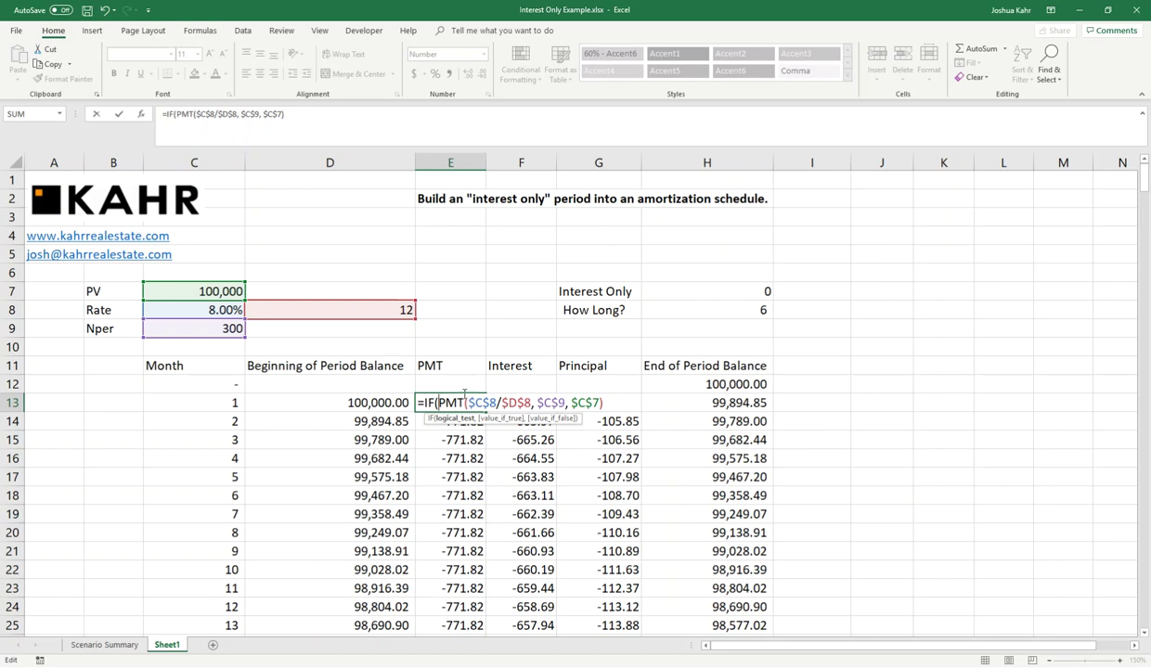
pyautogui.write('AND(')
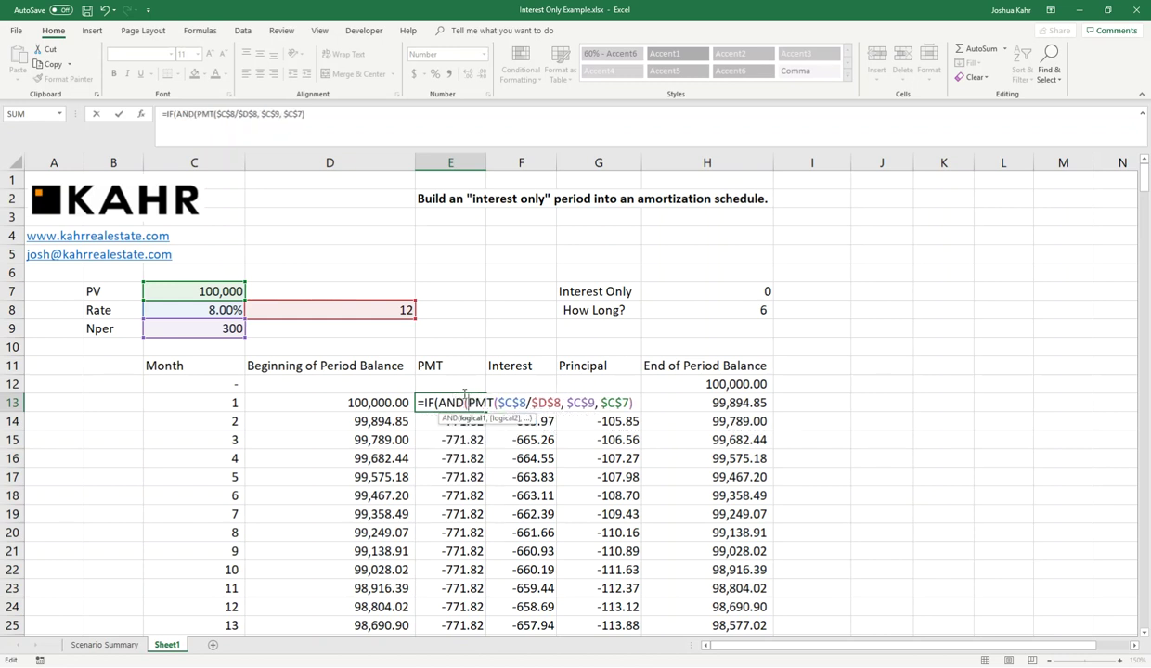
pyautogui.click(695, 291)
pyautogui.write(',')
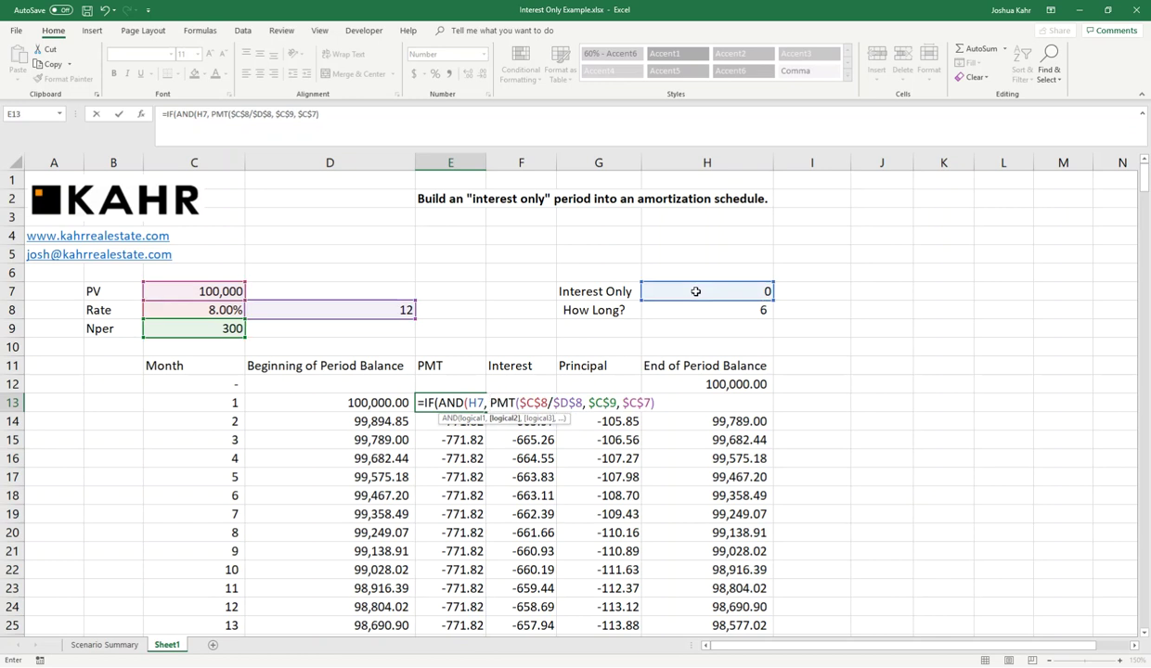
pyautogui.click(476, 405)
pyautogui.press('F4')
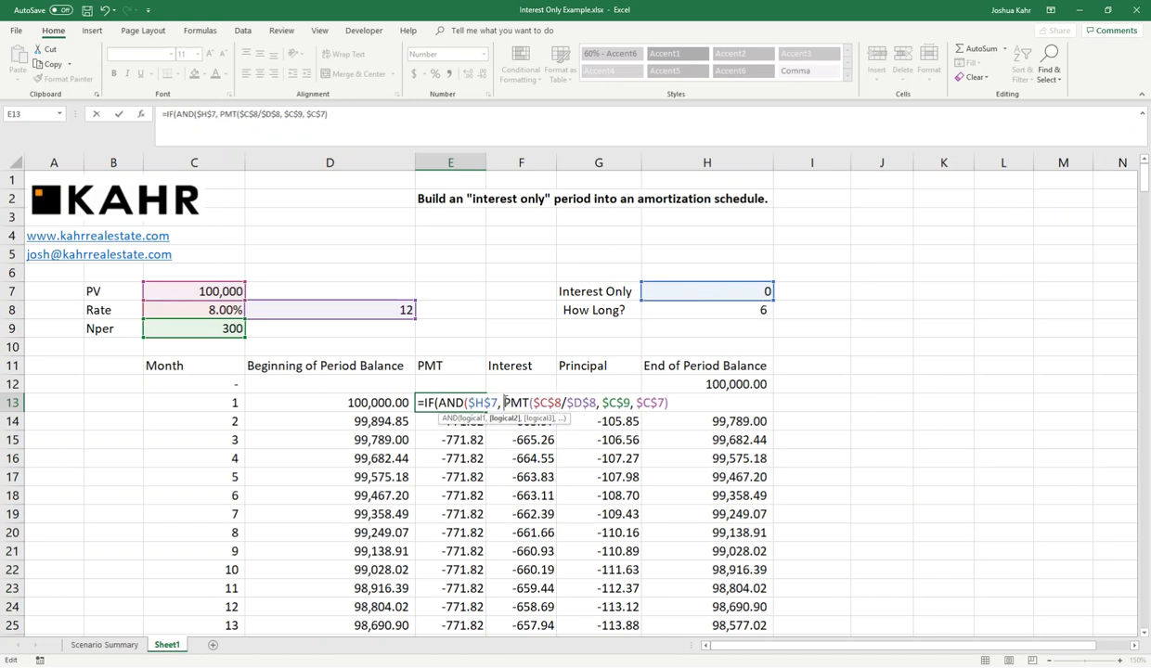
# - Add the condition C13<=$H$8 to close the AND test
pyautogui.click(504, 403)
pyautogui.click(232, 401)
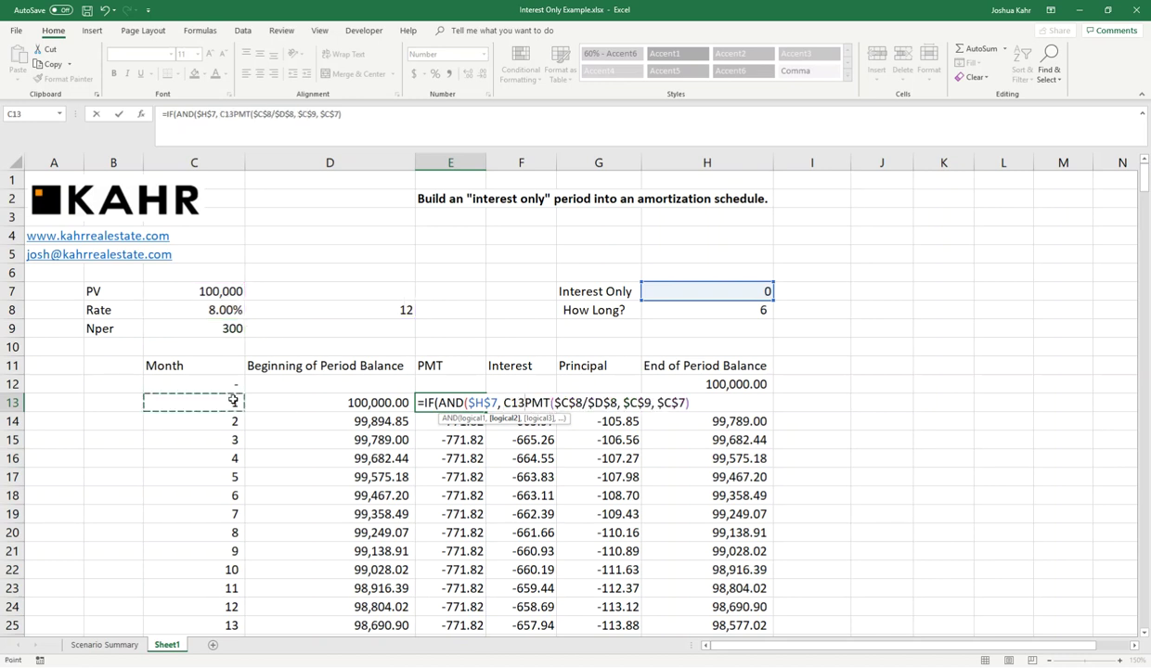
pyautogui.write('<')
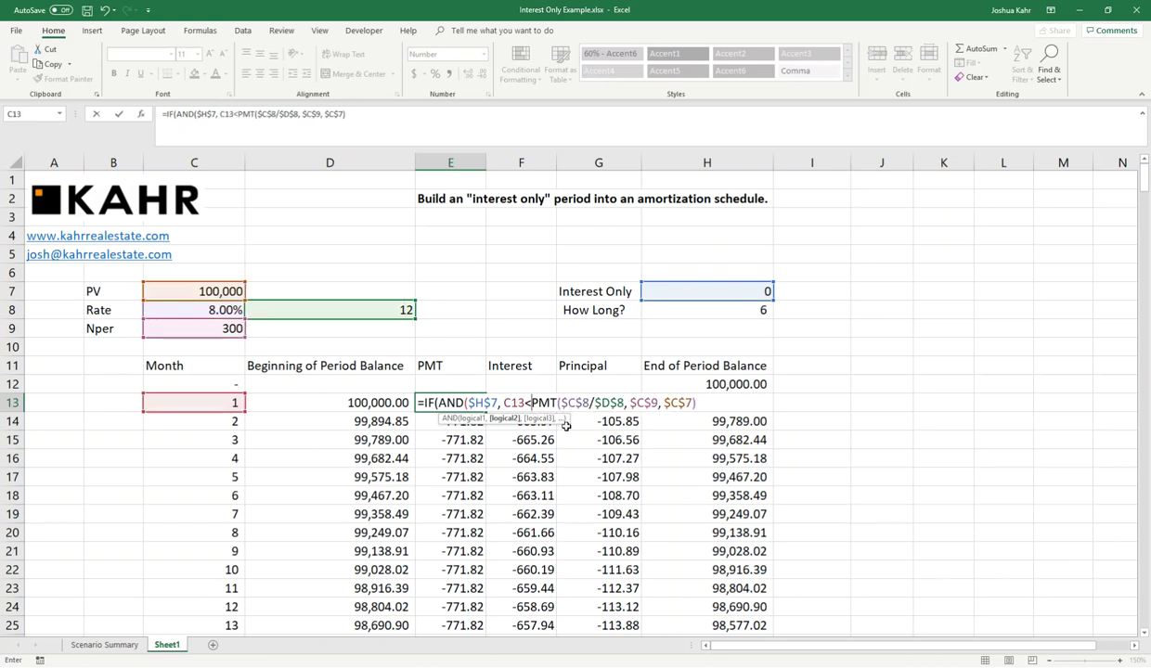
pyautogui.write('=')
pyautogui.click(701, 314)
pyautogui.press('F4')
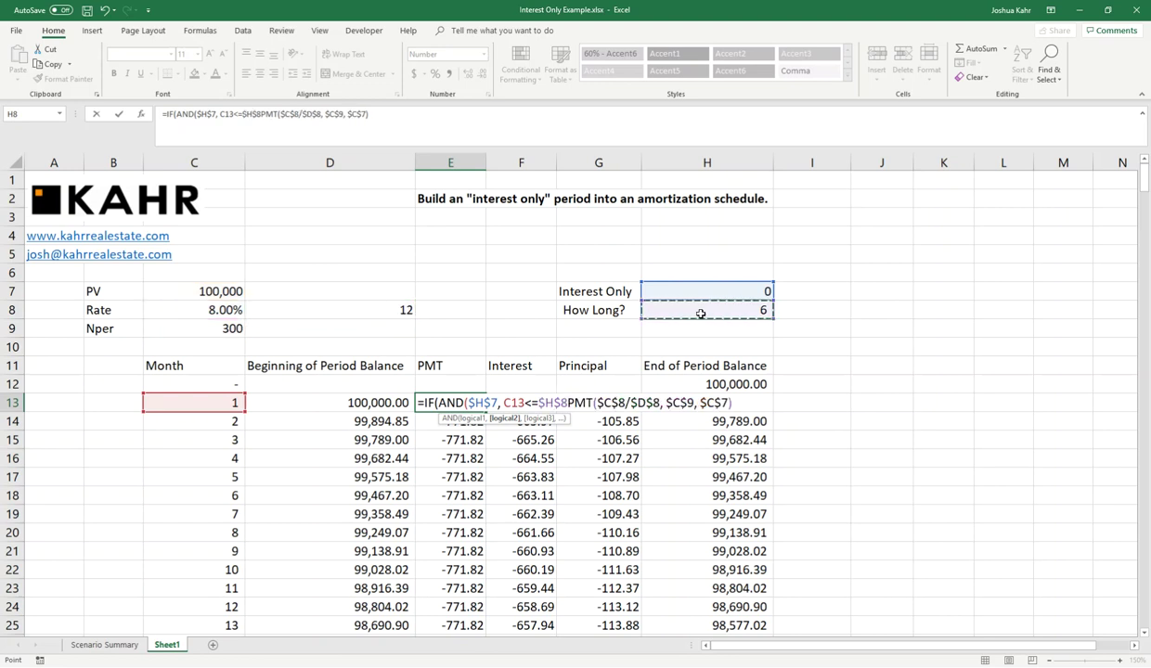
pyautogui.write('),')
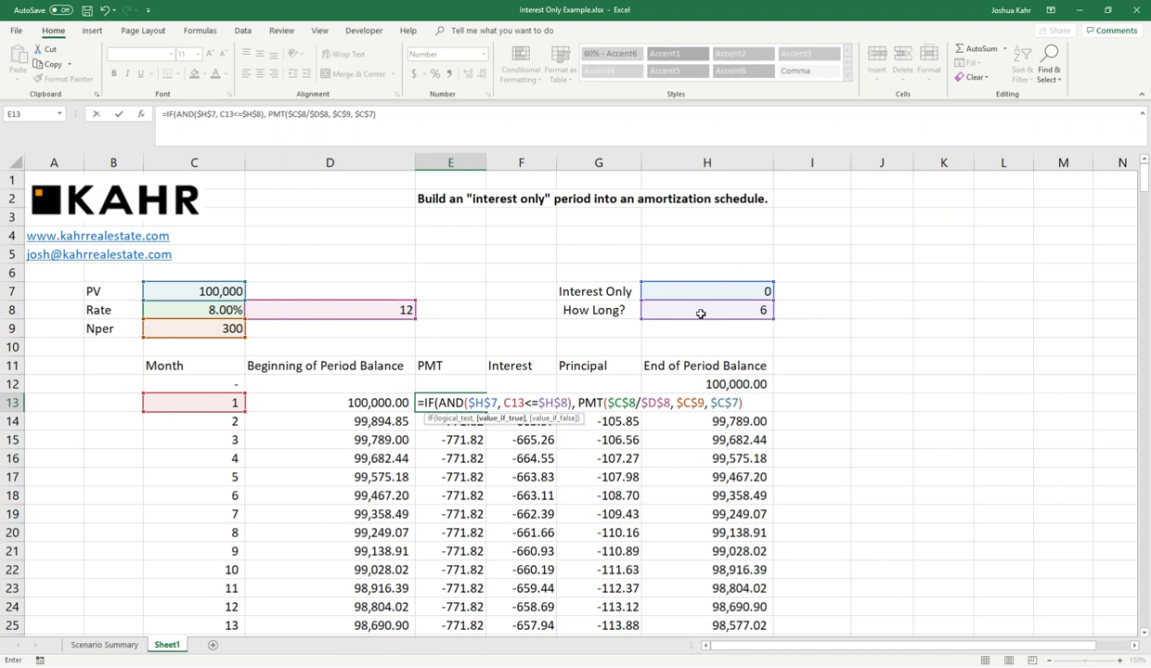
# - Make F13 the true result, keep the PMT as the false result, and commit the formula
pyautogui.click(548, 475)
pyautogui.press('Up')
pyautogui.press('Up')
pyautogui.press('Up')
pyautogui.press('Up')
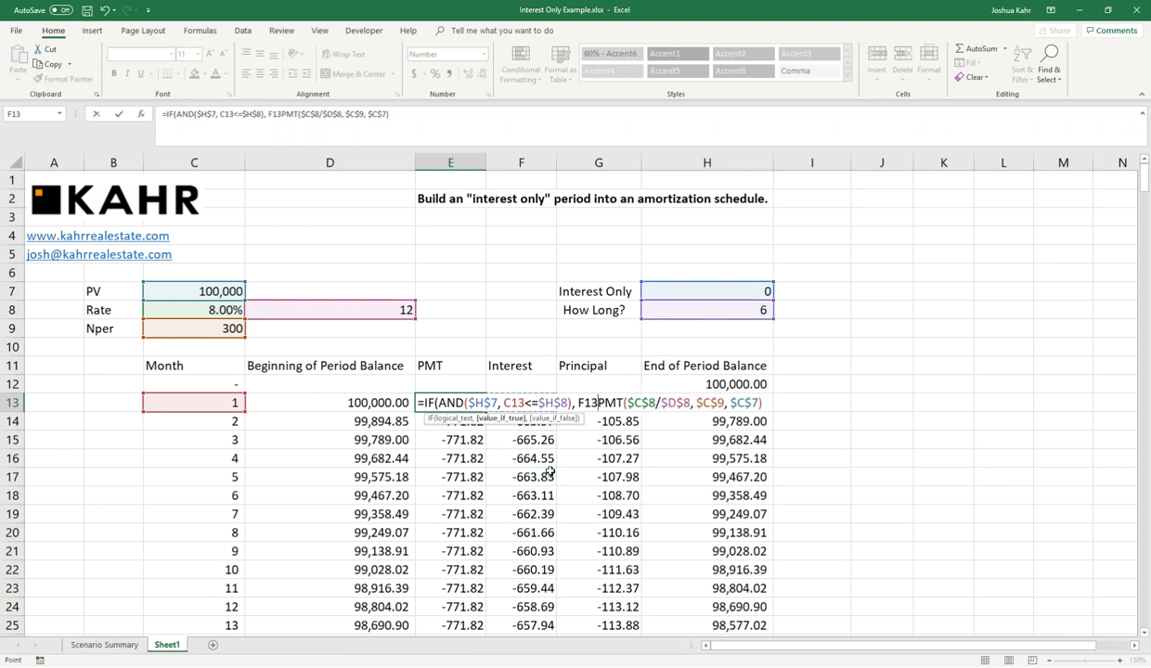
pyautogui.write(',')
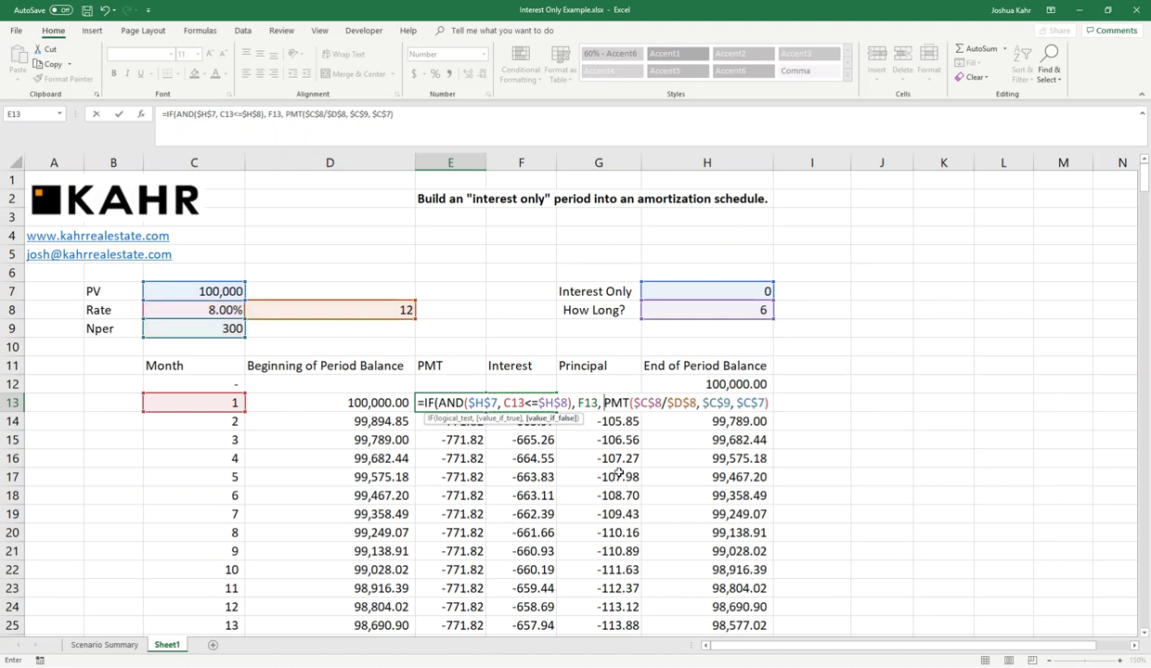
pyautogui.click(773, 403)
pyautogui.write(')')
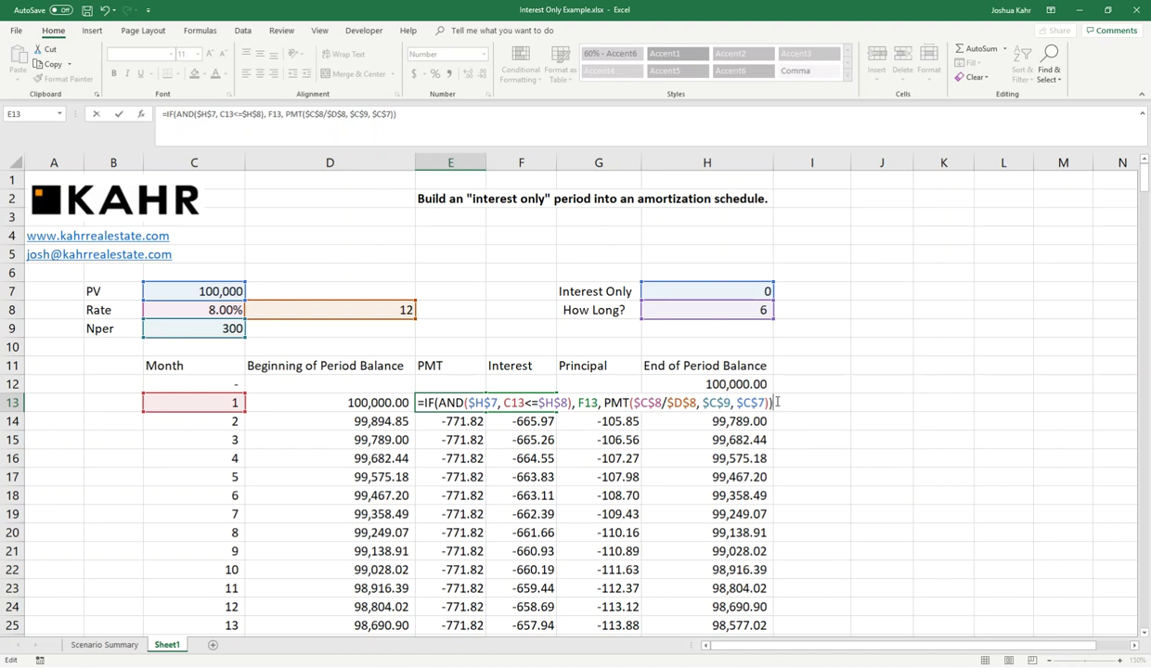
pyautogui.press('Return')
# - Set the Interest Only switch in H7 to 1
pyautogui.press('Up')
pyautogui.press('Right')
pyautogui.press('Right')
pyautogui.press('Up')
pyautogui.press('Up')
pyautogui.press('Up')
pyautogui.press('Up')
pyautogui.press('Up')
pyautogui.press('Up')
pyautogui.press('Right')
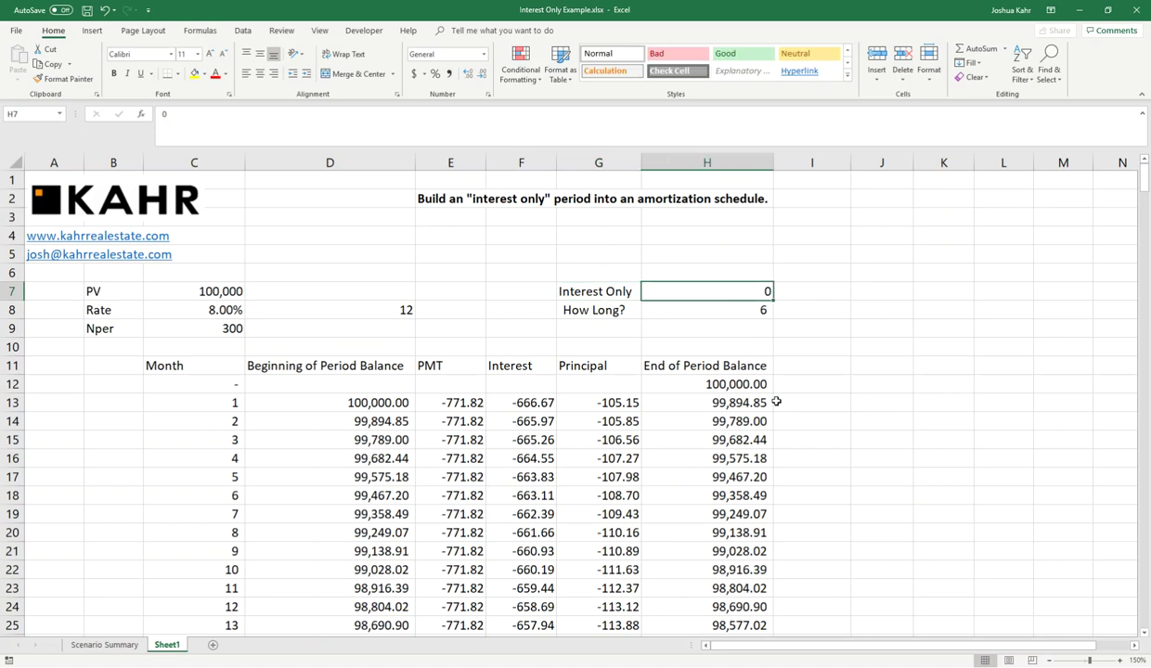
pyautogui.write('1')
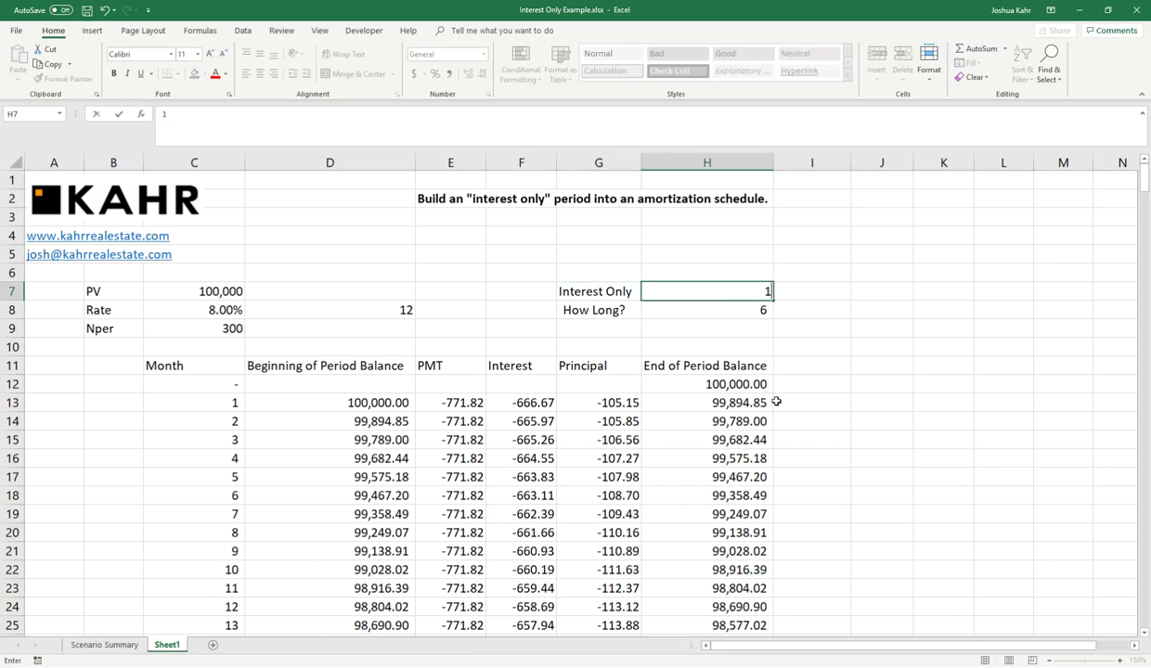
pyautogui.press('Return')
# - Re-enter the E13 formula so month 1 recalculates to the -666.67 interest-only payment
pyautogui.press('Left')
pyautogui.press('Down')
pyautogui.press('Down')
pyautogui.press('Left')
pyautogui.press('Down')
pyautogui.press('Down')
pyautogui.press('Down')
pyautogui.press('Left')
pyautogui.press('F2')
pyautogui.press('Escape')
pyautogui.press('F2')
pyautogui.hotkey('ctrl', 'Return')
# - Fill the payment formula down to E24 and set How Long? in H8 to 3
pyautogui.moveTo(485, 410); pyautogui.dragTo(478, 603)
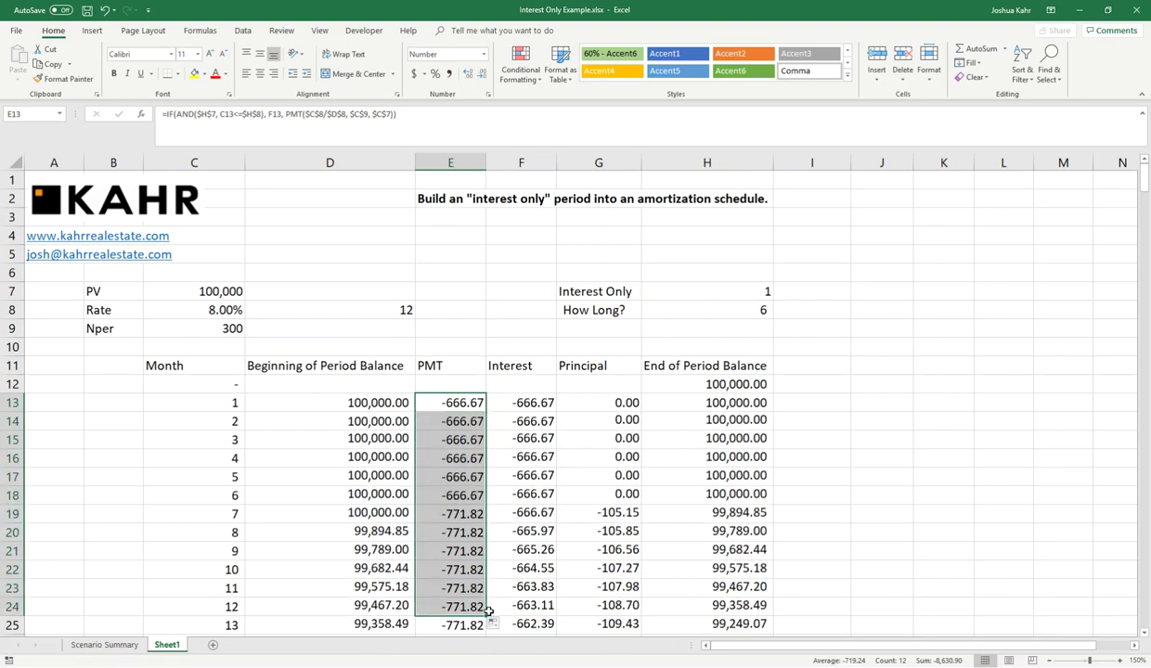
pyautogui.click(568, 403)
pyautogui.click(738, 288)
pyautogui.press('Down')
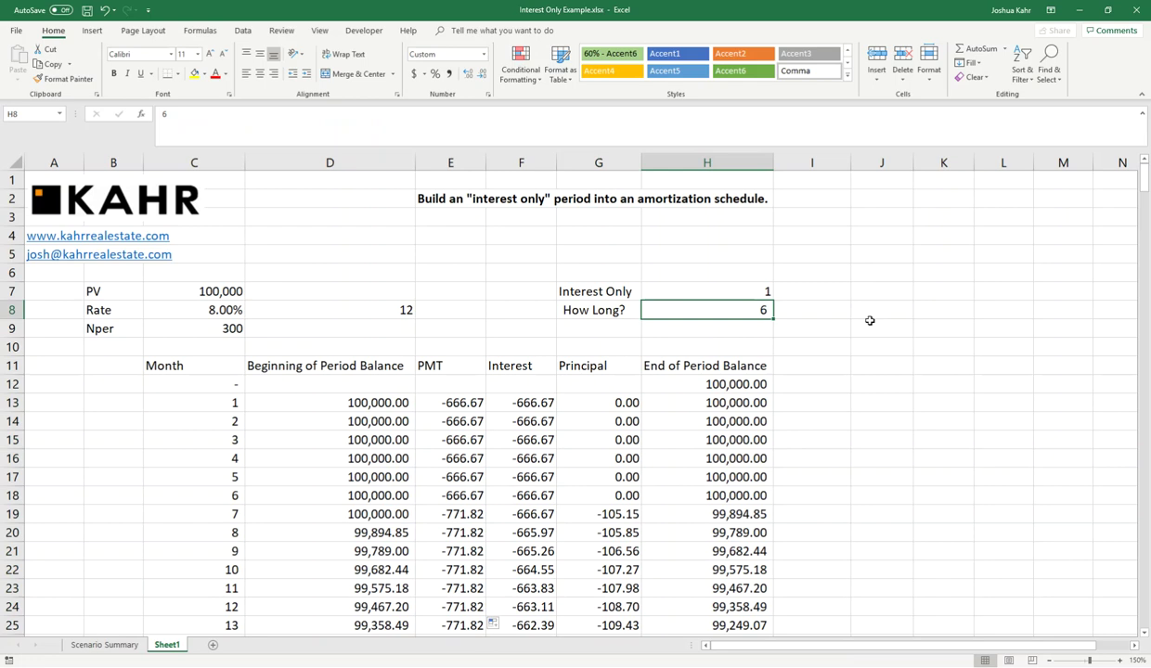
pyautogui.write('3')
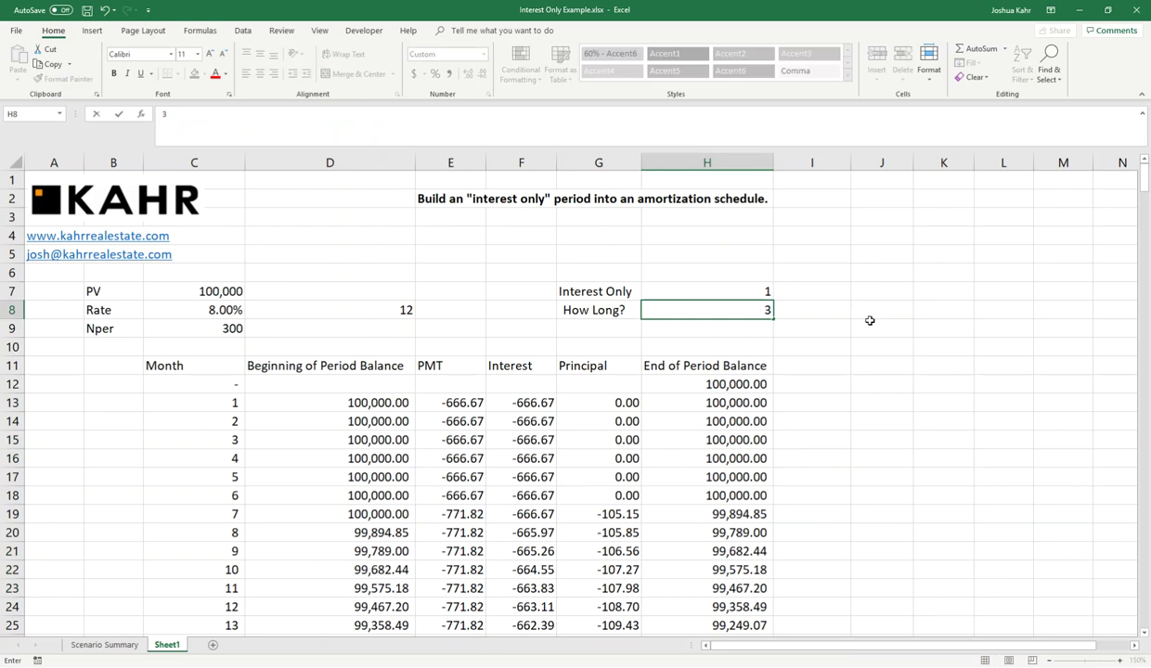
pyautogui.press('Return')
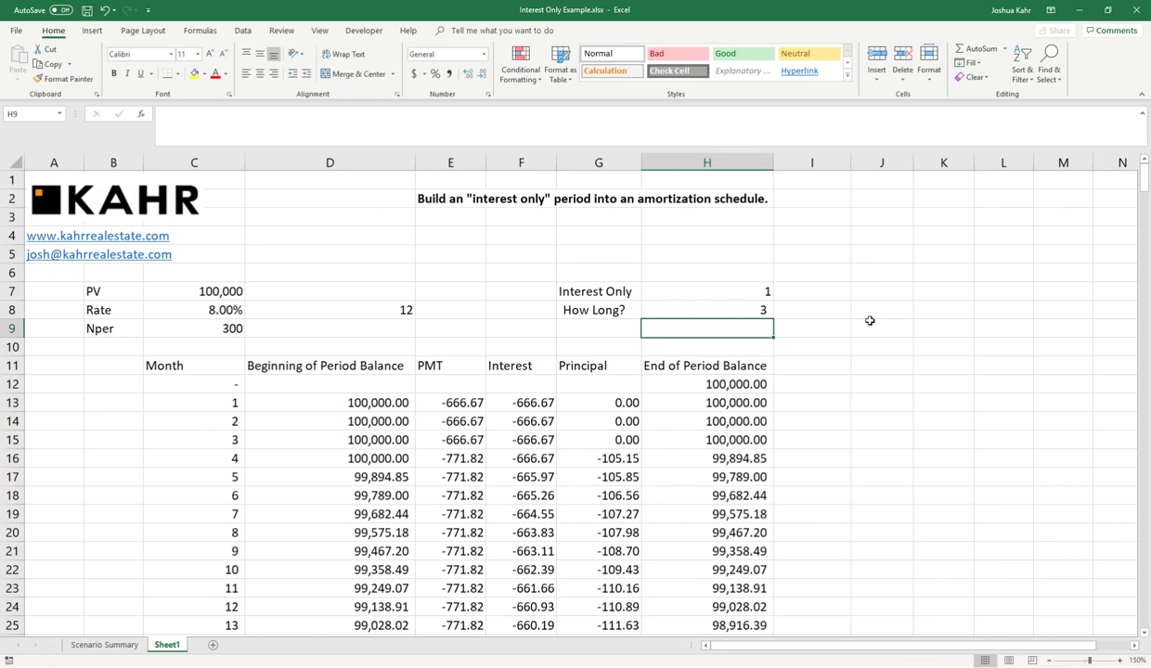
# - Toggle Interest Only in H7 between 0 and 1, leaving it at 0
pyautogui.press('Up')
pyautogui.press('Up')
pyautogui.write('0')
pyautogui.press('Return')
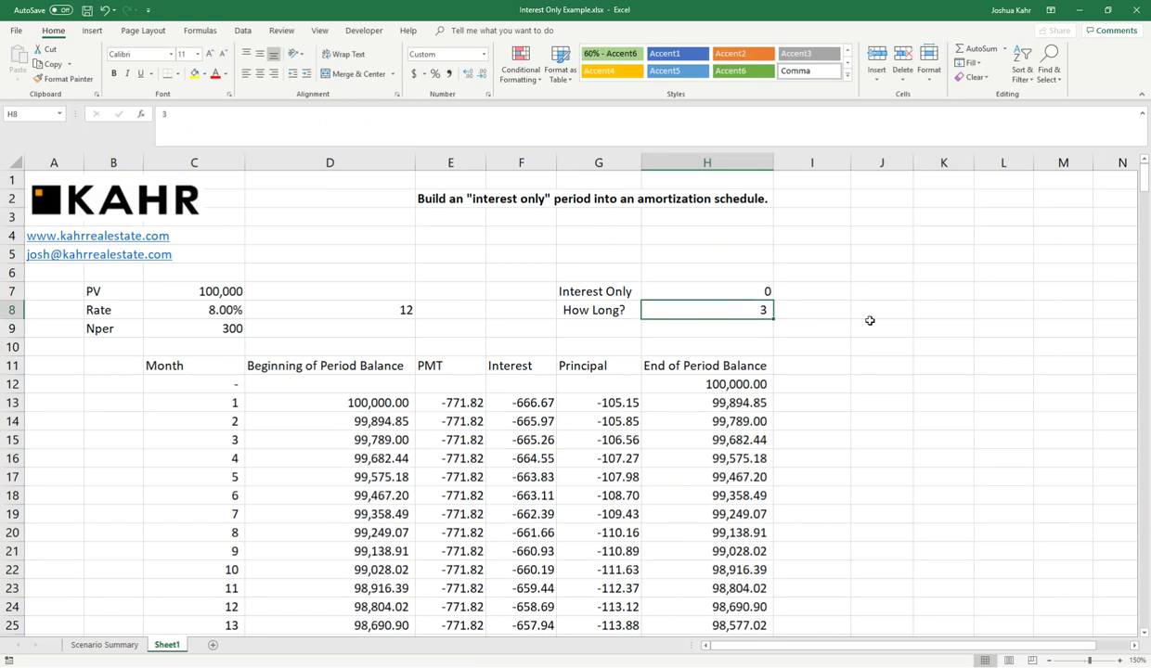
pyautogui.press('Up')
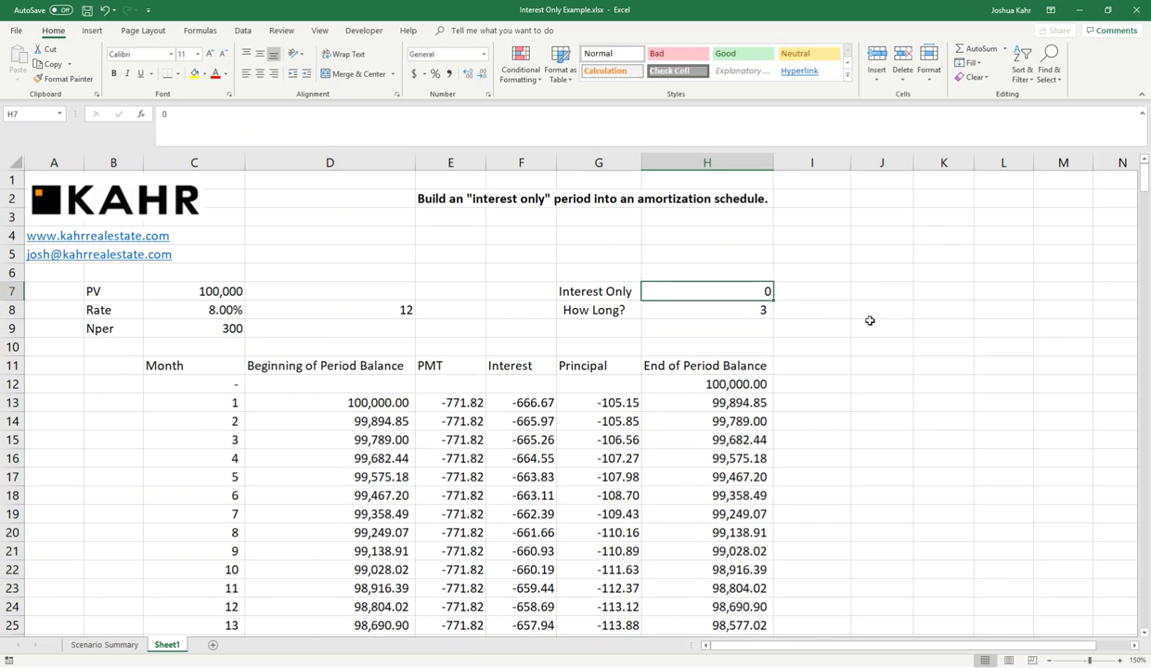
pyautogui.write('1')
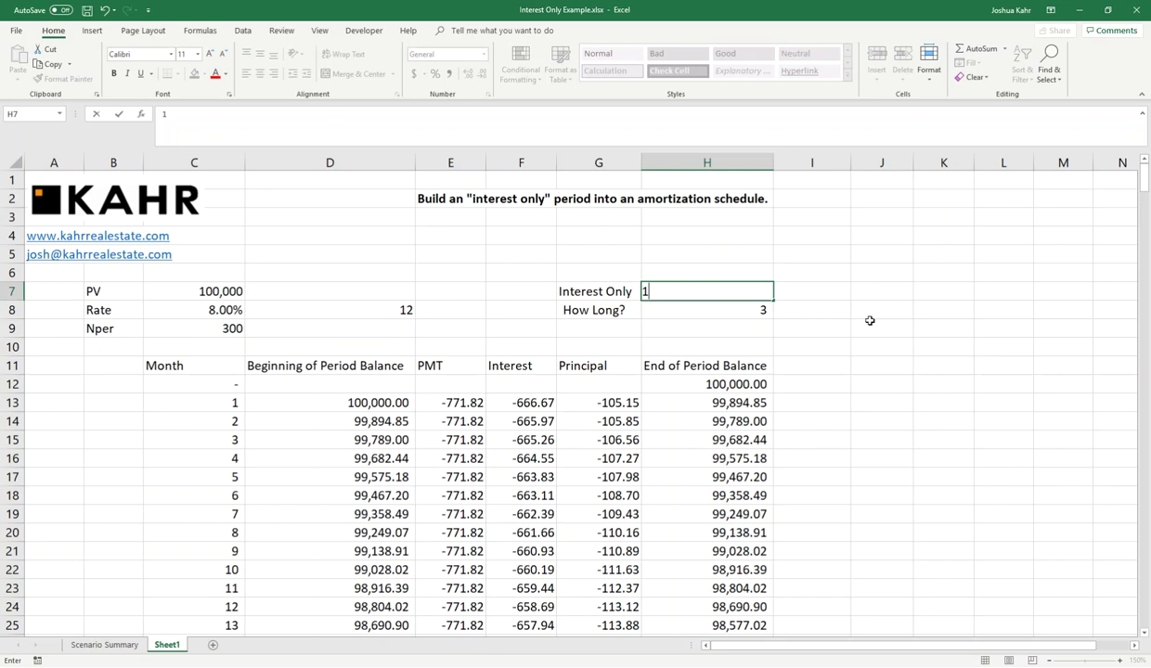
pyautogui.press('Return')
pyautogui.press('Up')
pyautogui.write('0')
pyautogui.press('Return')
pyautogui.press('Up')
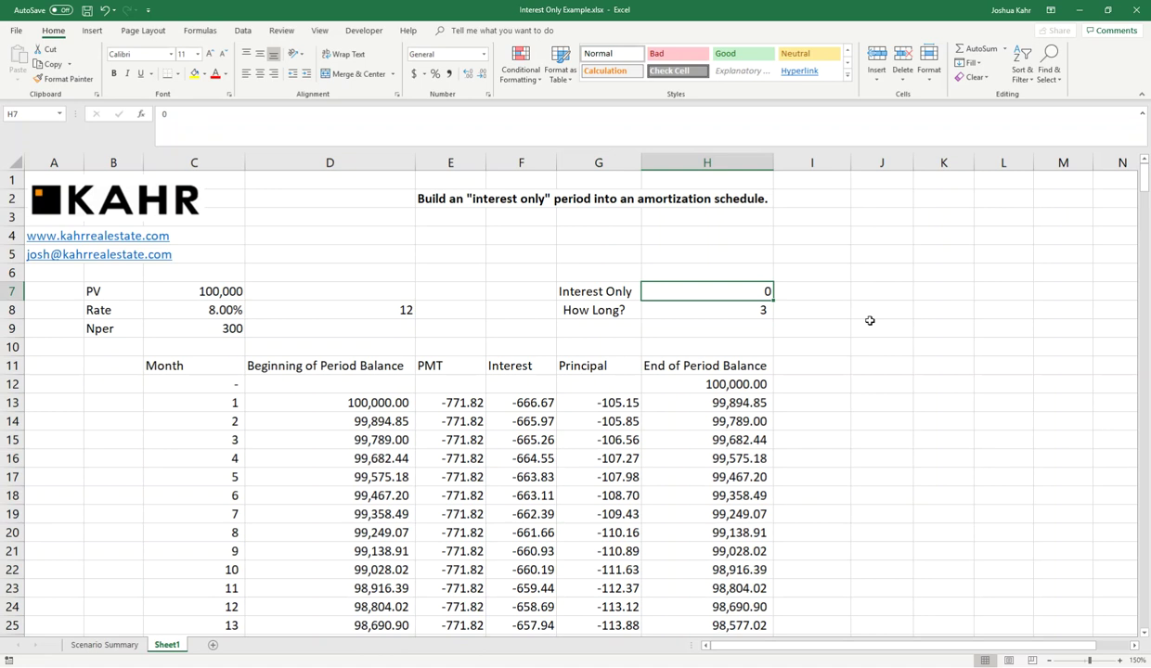
pyautogui.press('Left')
pyautogui.press('Left')
pyautogui.press('Down')
pyautogui.press('Down')
pyautogui.press('Down')
pyautogui.press('Down')
pyautogui.press('Down')
pyautogui.press('Down')
pyautogui.press('Left')
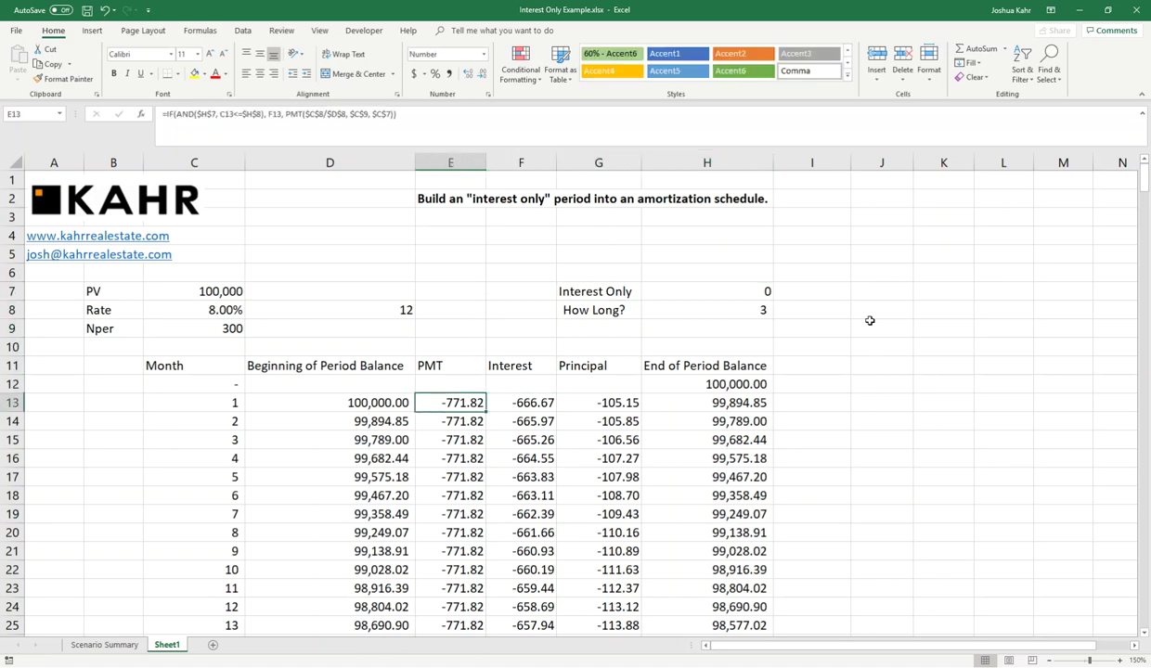
# - Edit E13 and select the $H$7 switch reference inside the AND condition
pyautogui.press('F2')
pyautogui.press('Left')
pyautogui.press('Left')
pyautogui.press('Left')
pyautogui.press('Left')
pyautogui.press('Left')
pyautogui.press('Left')
pyautogui.press('Left')
pyautogui.press('Left')
pyautogui.press('Left')
pyautogui.press('Left')
pyautogui.press('Left')
pyautogui.press('Left')
pyautogui.press('Left')
pyautogui.press('Left')
pyautogui.press('Left')
pyautogui.press('Left')
pyautogui.press('Left')
pyautogui.press('Left')
pyautogui.press('Left')
pyautogui.press('Left')
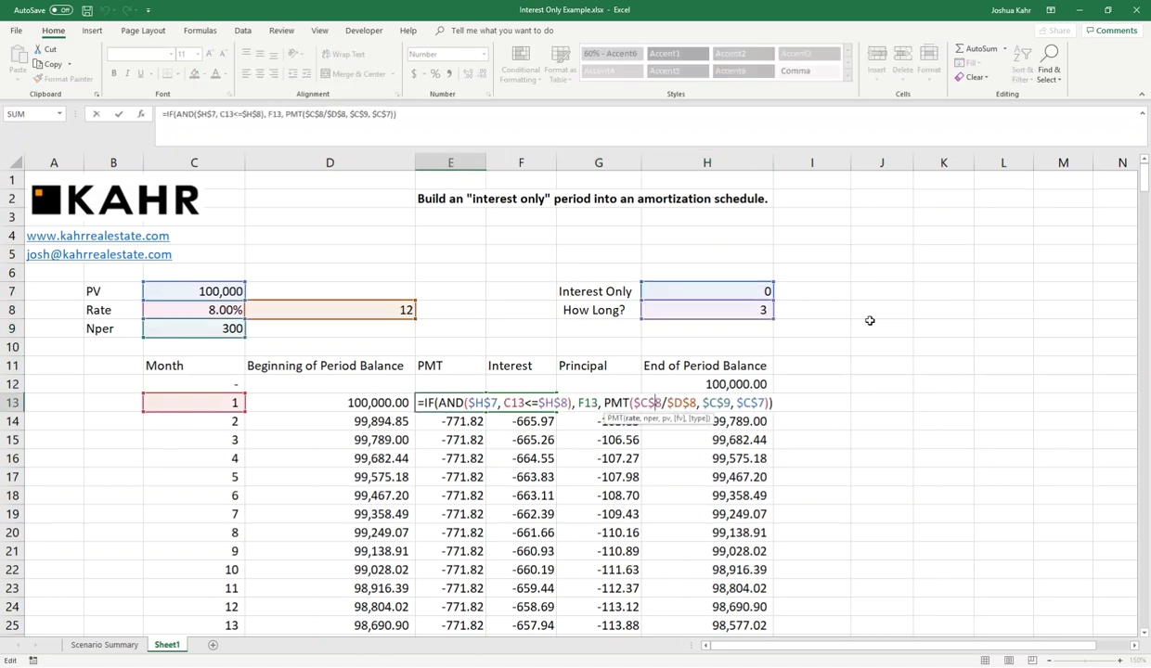
pyautogui.press('Left')
pyautogui.press('Left')
pyautogui.press('Left')
pyautogui.press('Left')
pyautogui.press('Left')
pyautogui.press('Left')
pyautogui.press('Left')
pyautogui.press('Left')
pyautogui.press('Left')
pyautogui.press('Left')
pyautogui.press('Left')
pyautogui.press('Left')
pyautogui.press('Left')
pyautogui.press('Left')
pyautogui.press('Left')
pyautogui.press('Left')
pyautogui.press('Left')
pyautogui.press('Left')
pyautogui.press('Left')
pyautogui.press('Left')
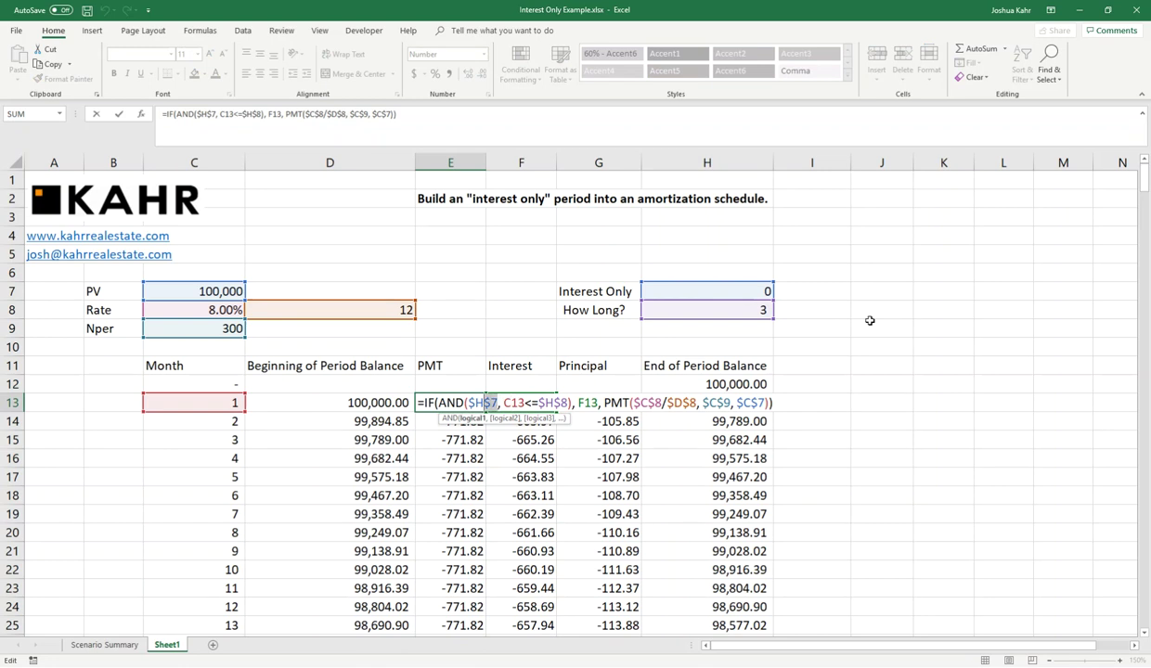
pyautogui.hotkey('shift', 'Left')
pyautogui.hotkey('shift', 'Left')
# - Cancel the E13 edit, then switch H7 to 1 and back to 0
pyautogui.press('Escape')
pyautogui.press('Up')
pyautogui.press('Up')
pyautogui.press('Up')
pyautogui.press('Up')
pyautogui.press('Up')
pyautogui.press('Right')
pyautogui.press('Right')
pyautogui.press('Right')
pyautogui.press('Up')
pyautogui.write('1')
pyautogui.press('Return')
pyautogui.press('Up')
pyautogui.write('0')
pyautogui.press('Return')
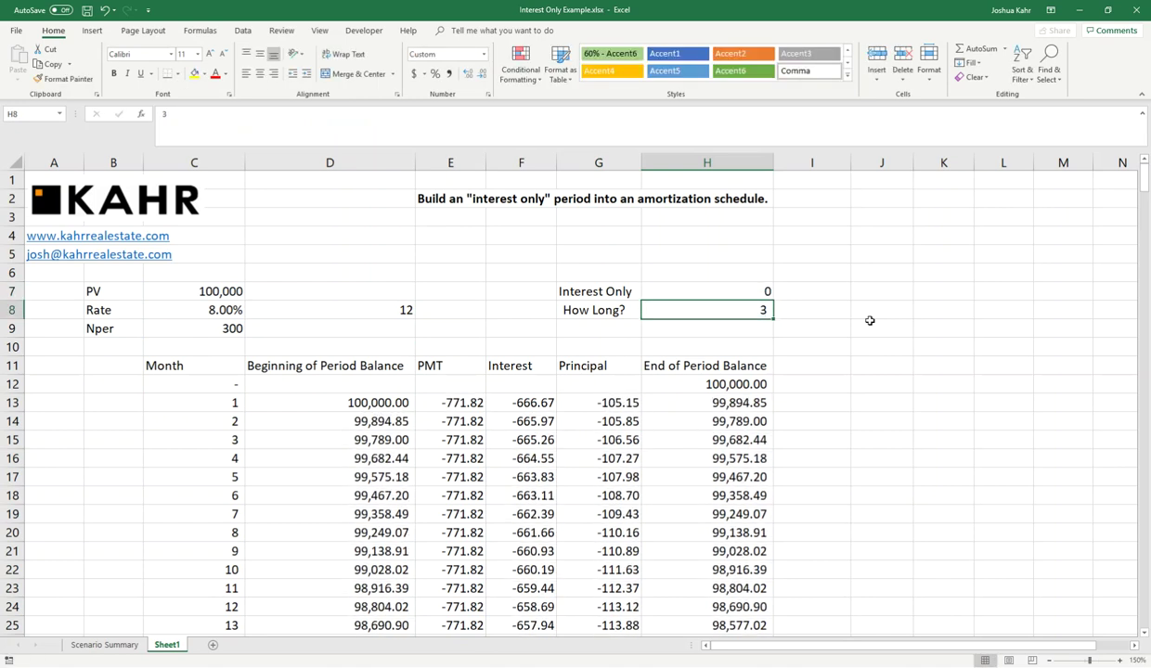